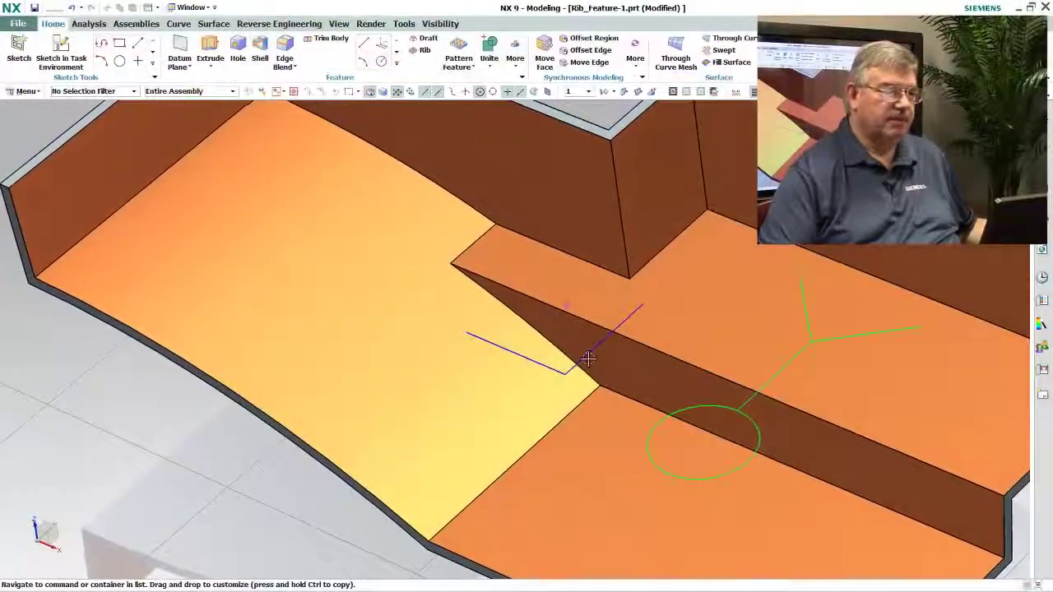
Step: Set up a 2 mm thick symmetric rib from the blue two-line sketch with a 1° draft from the cap
middle_click_drag(594, 352, 597, 346, "ctrl")
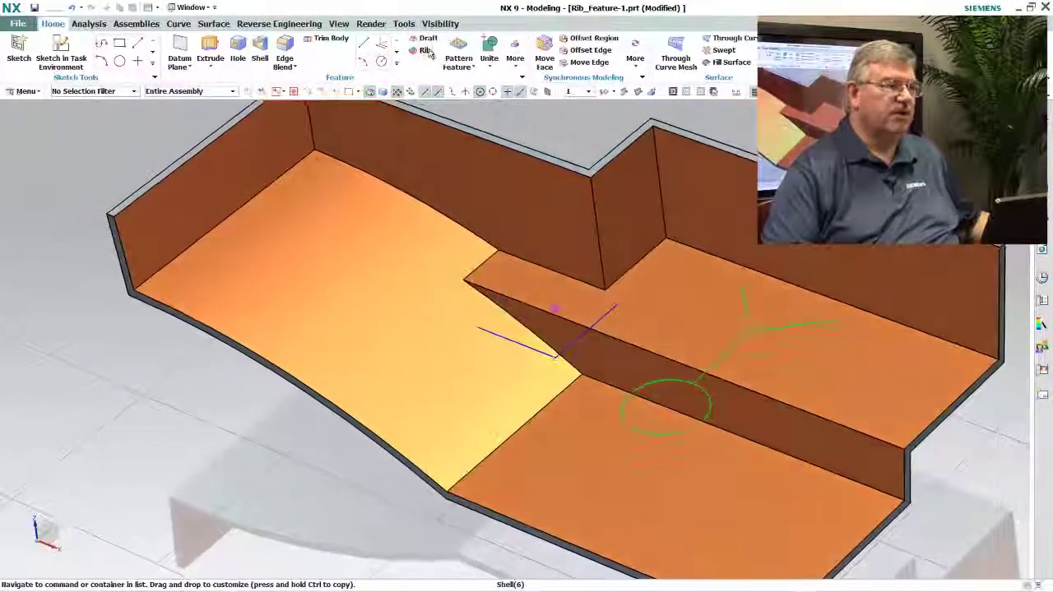
left_click(424, 51)
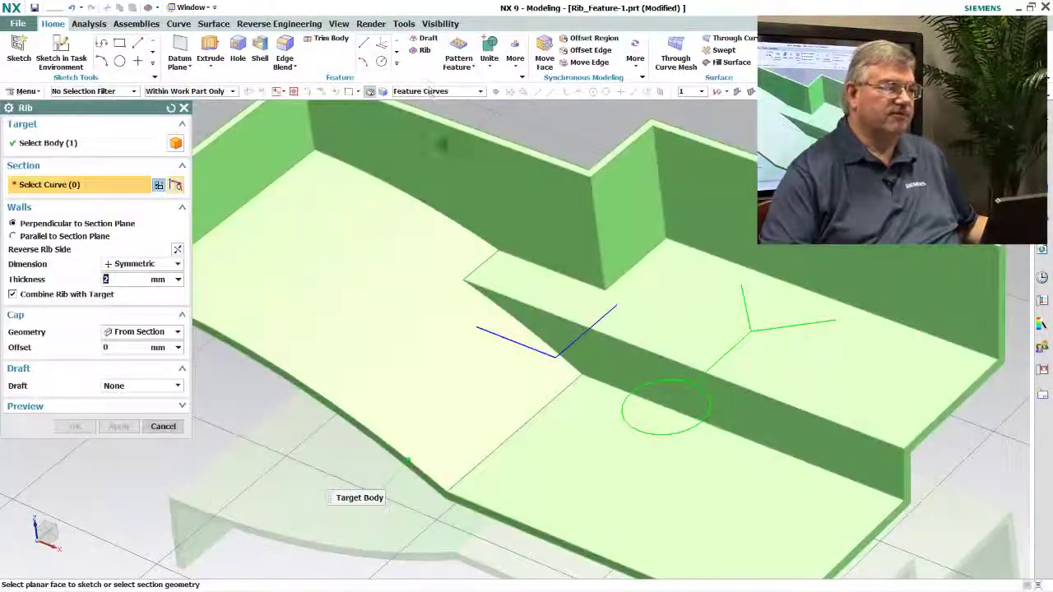
left_click(567, 348)
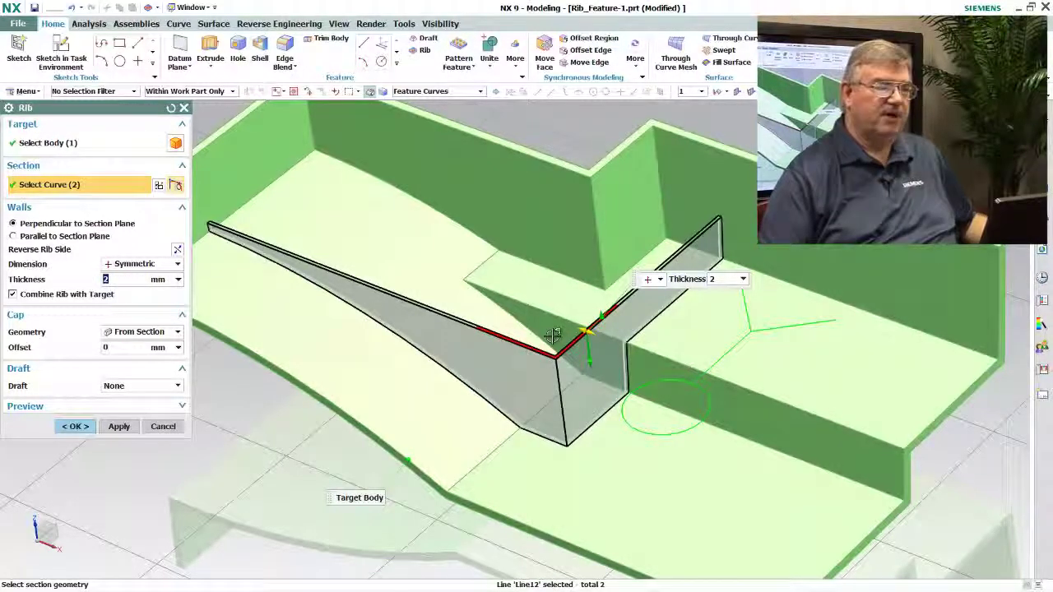
middle_click_drag(349, 317, 206, 353)
left_click(140, 386)
left_click(131, 410)
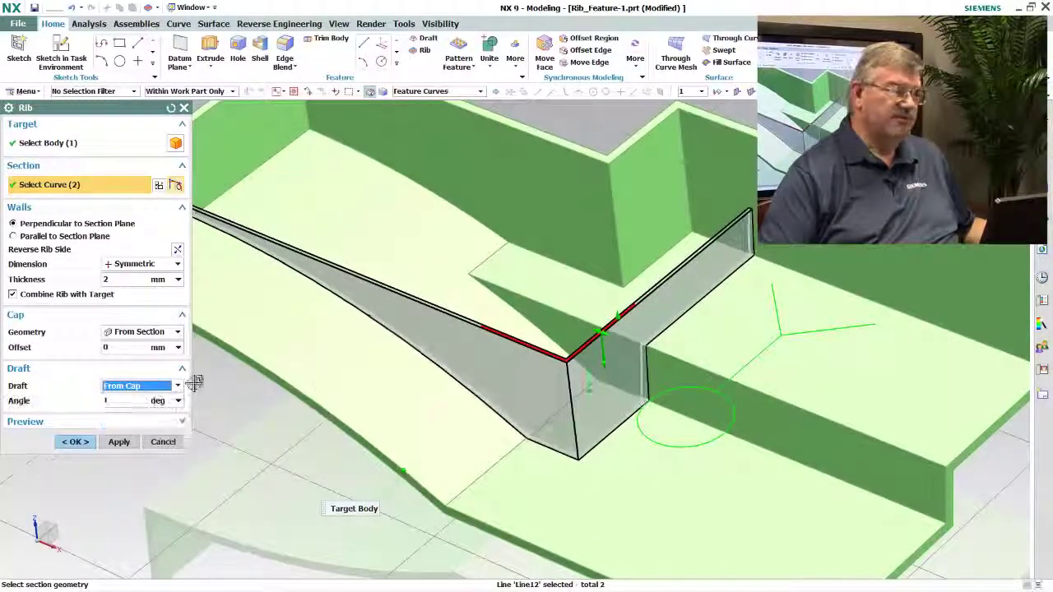
middle_click_drag(202, 392, 454, 322)
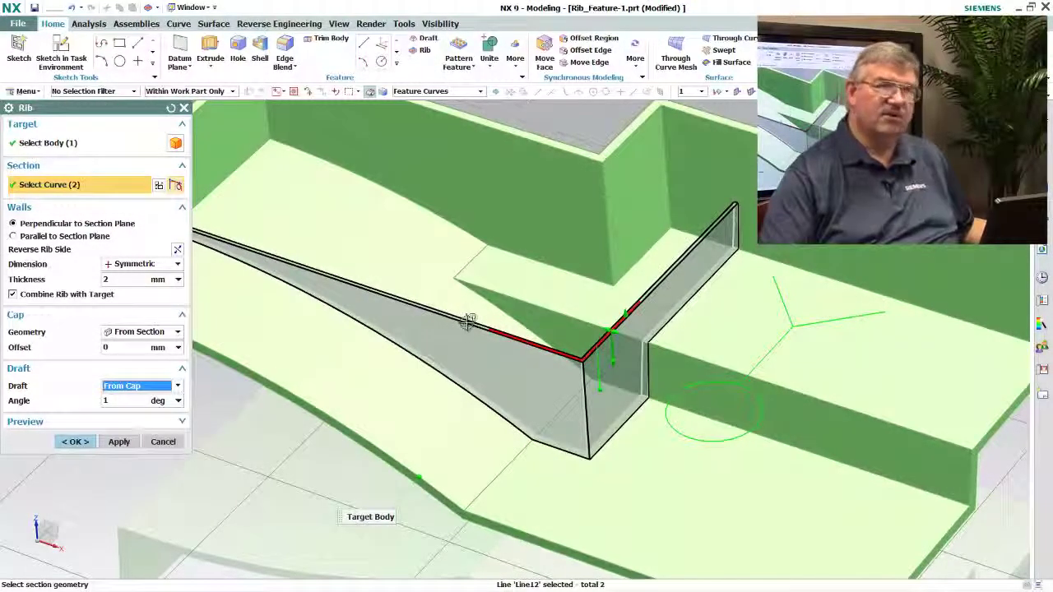
Step: Vary the rib's cap offset through 30 mm and 45 mm, ending at 1 mm
middle_click_drag(517, 347, 608, 321)
left_click_drag(610, 313, 612, 349)
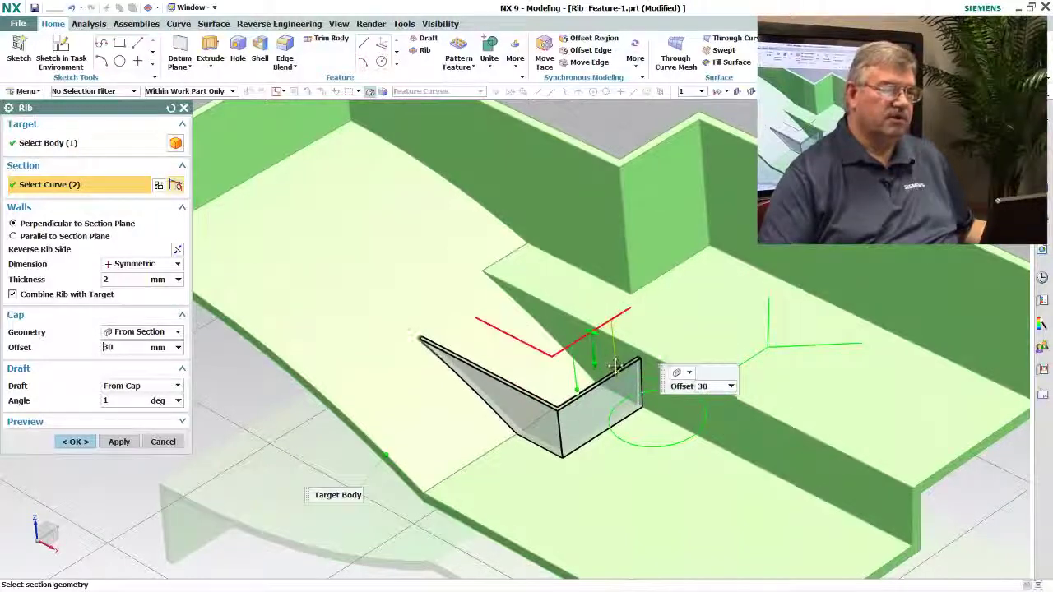
left_click_drag(609, 308, 598, 236)
mouse_move(551, 255)
middle_mouse_down()
mouse_move(567, 268)
mouse_move(589, 258)
middle_mouse_up()
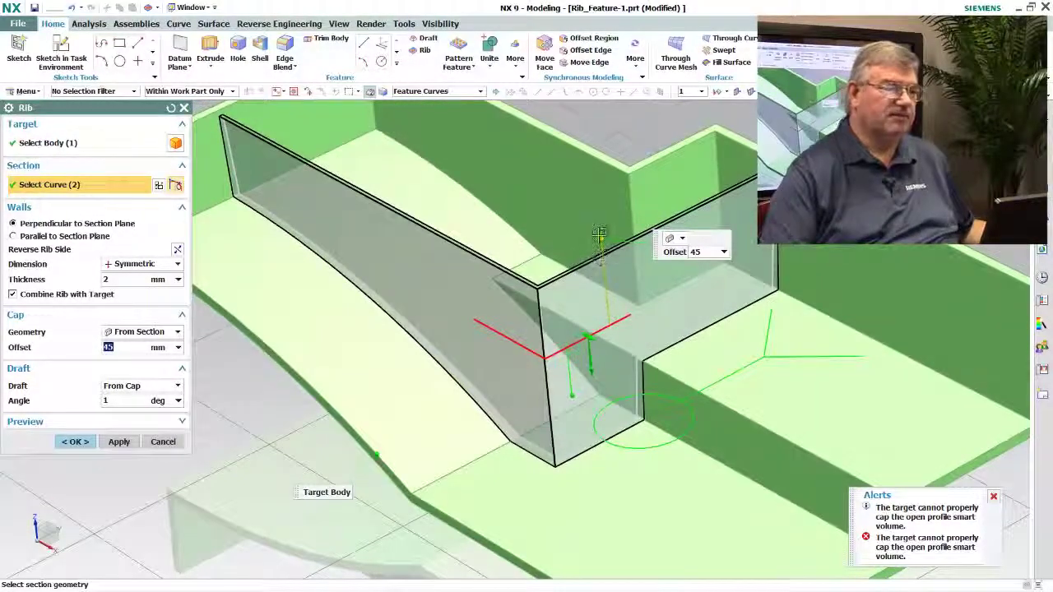
left_click_drag(601, 235, 604, 320)
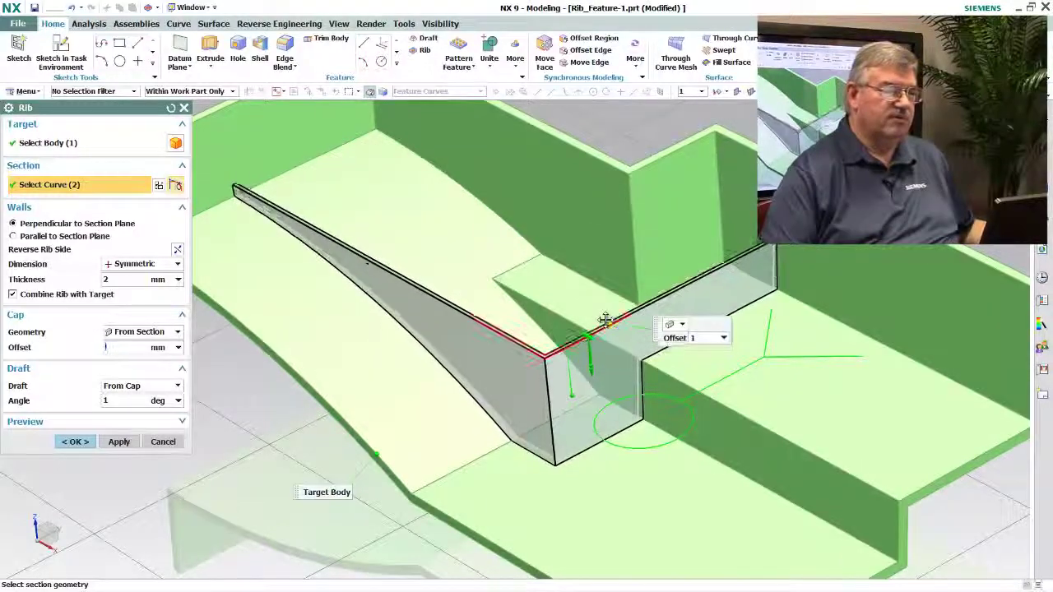
Step: Create the rib from the two-line sketch and undo it
left_click(75, 443)
middle_click_drag(188, 365, 187, 368)
key("ctrl+z")
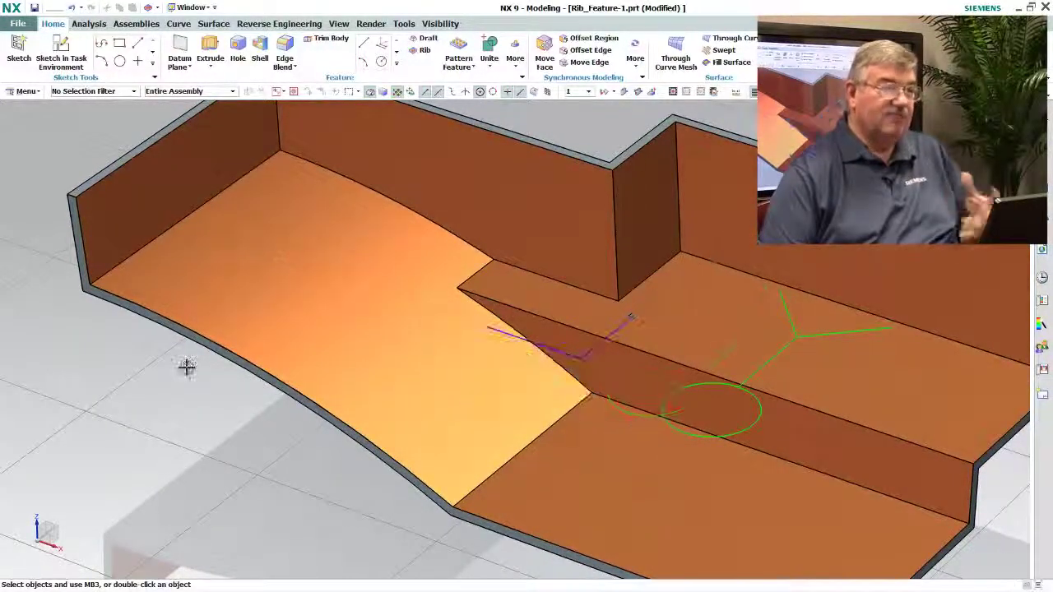
Step: Create a 2 mm thick symmetric rib from the green circle and Y-shaped sketch with a 1° draft from the cap
middle_click_drag(627, 465, 633, 421)
scroll(639, 422, "up", 2)
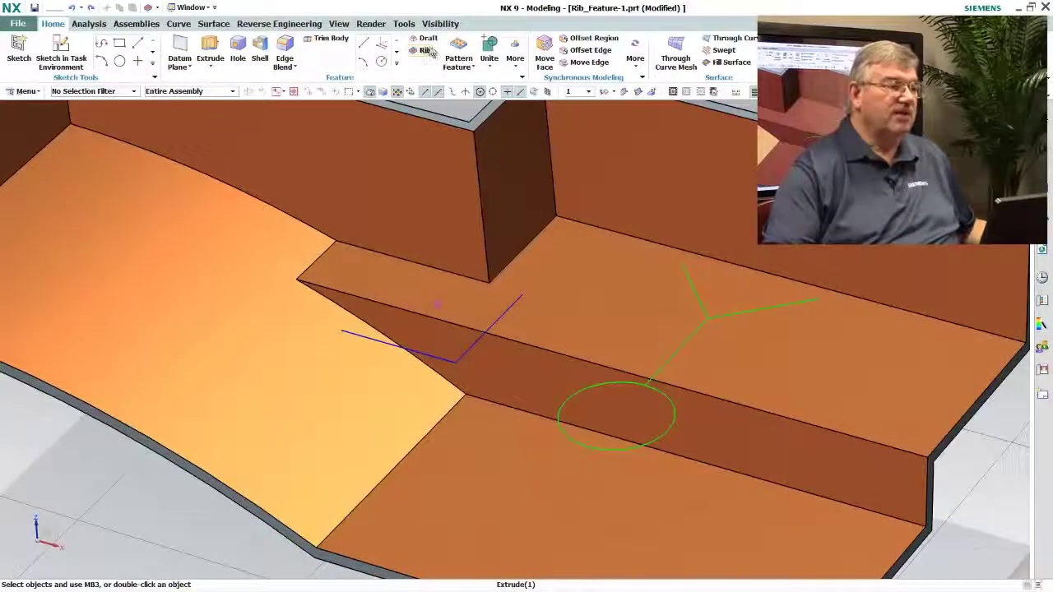
left_click(424, 51)
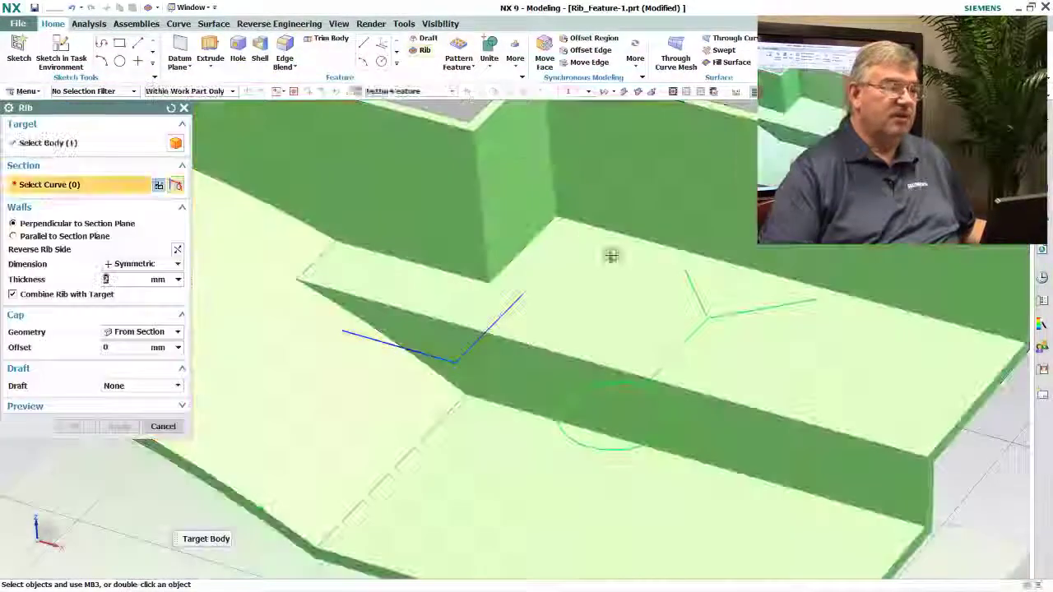
left_click(674, 352)
middle_click_drag(658, 320, 674, 340)
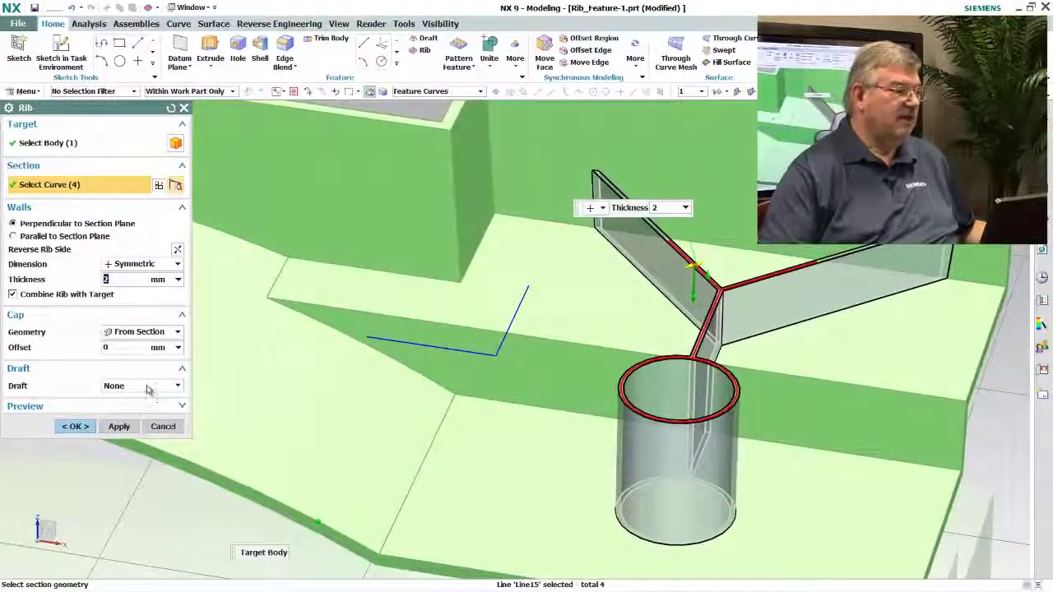
left_click(149, 410)
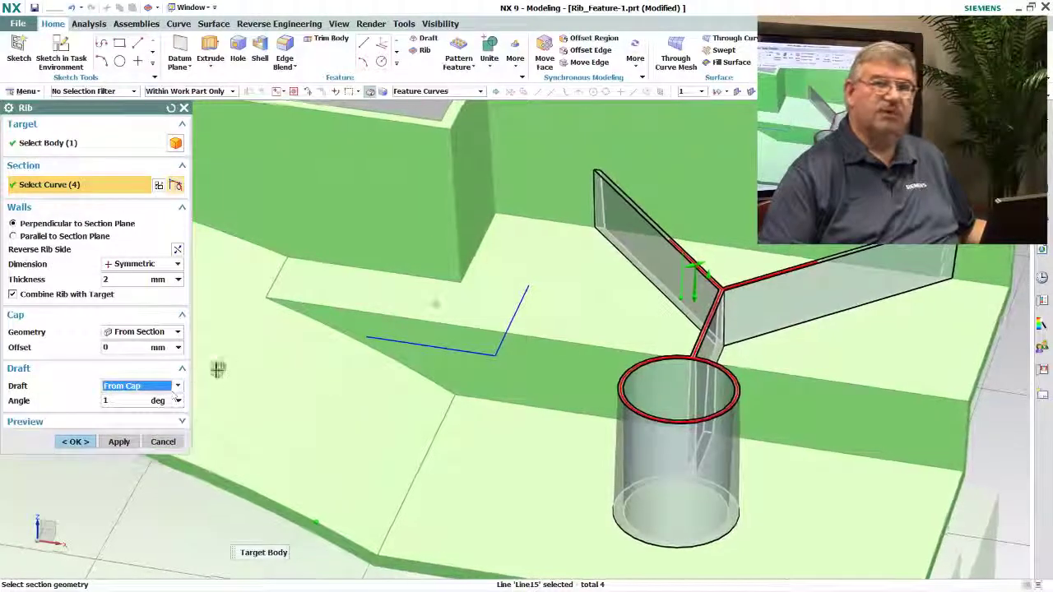
middle_click_drag(264, 378, 610, 511)
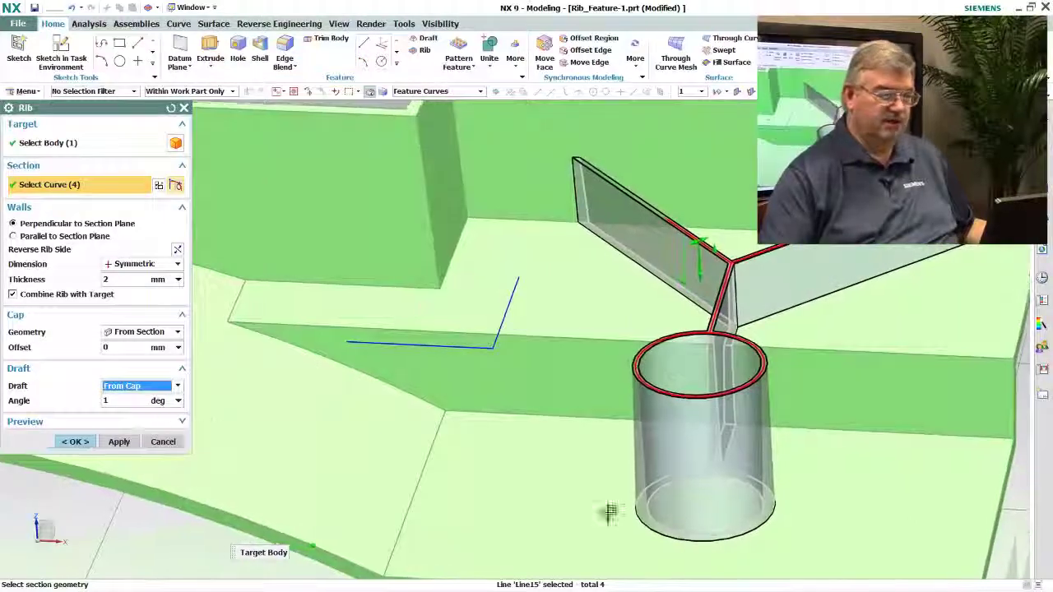
left_click(74, 441)
Step: Try a 1 mm edge blend on the rib's top face, picking its edges with the Face Edges rule
scroll(419, 280, "up", 3)
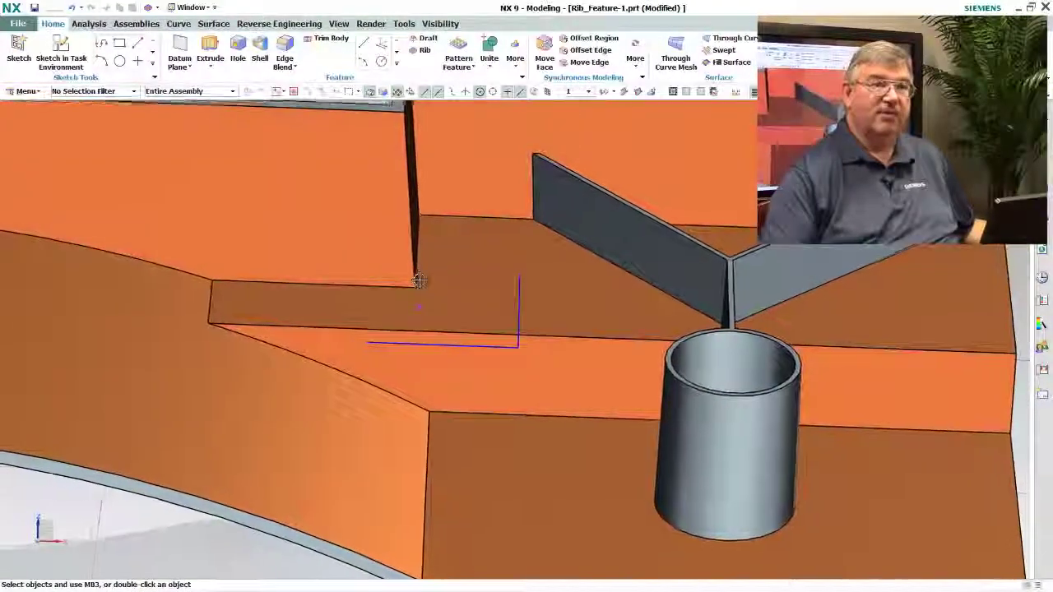
middle_click_drag(419, 280, 494, 291)
mouse_move(684, 292)
middle_mouse_down()
mouse_move(694, 259)
mouse_move(463, 134)
mouse_move(467, 147)
middle_mouse_up()
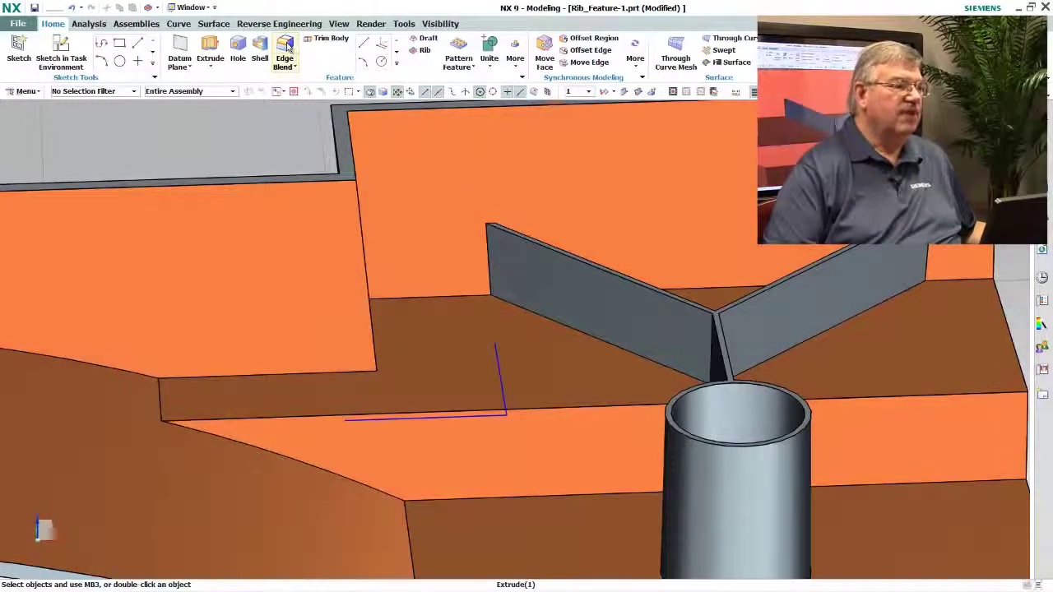
left_click(286, 51)
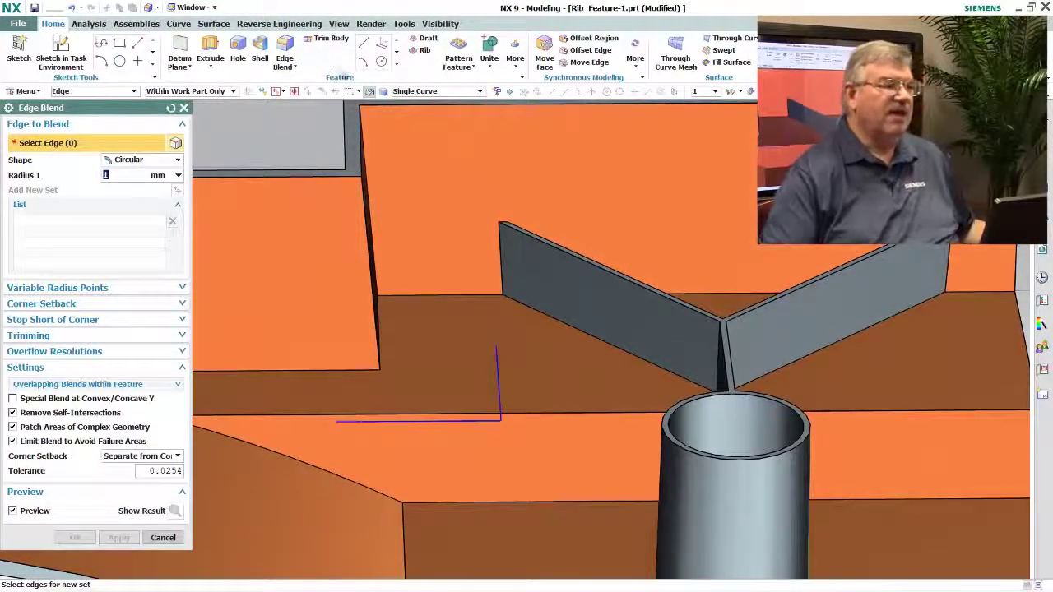
mouse_move(357, 106)
middle_mouse_down()
mouse_move(370, 129)
mouse_move(466, 188)
mouse_move(611, 321)
mouse_move(619, 317)
mouse_move(592, 272)
mouse_move(446, 130)
middle_mouse_up()
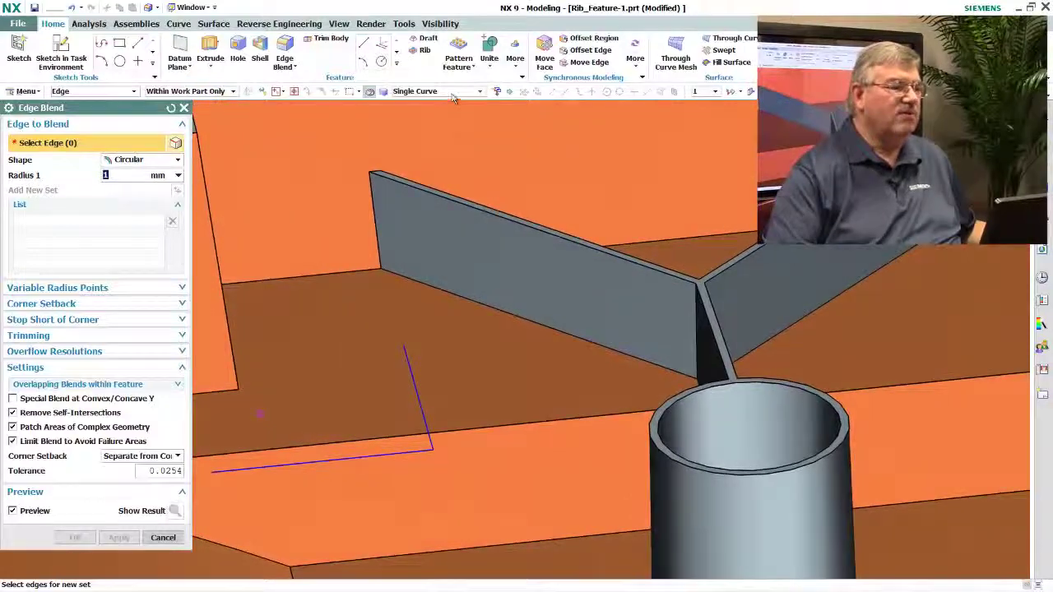
left_click(451, 91)
left_click(413, 136)
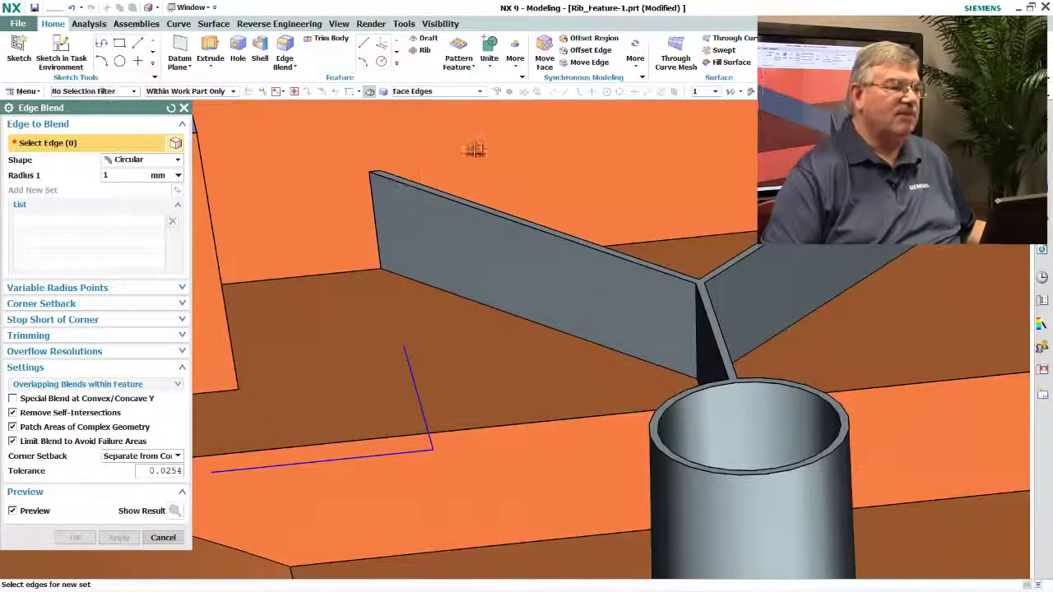
left_click(709, 301)
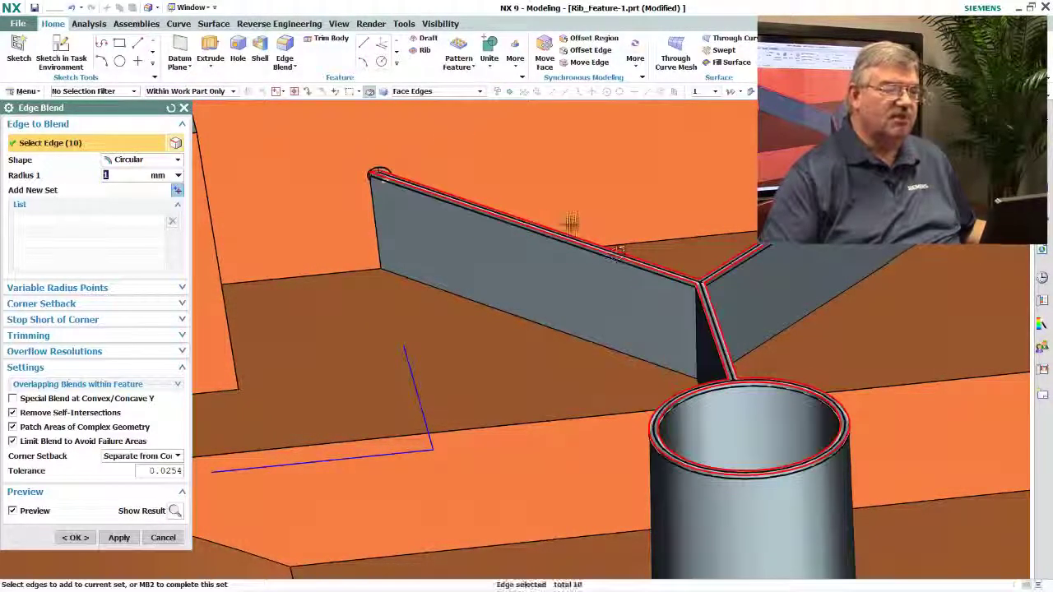
middle_click(297, 222)
middle_click(302, 230)
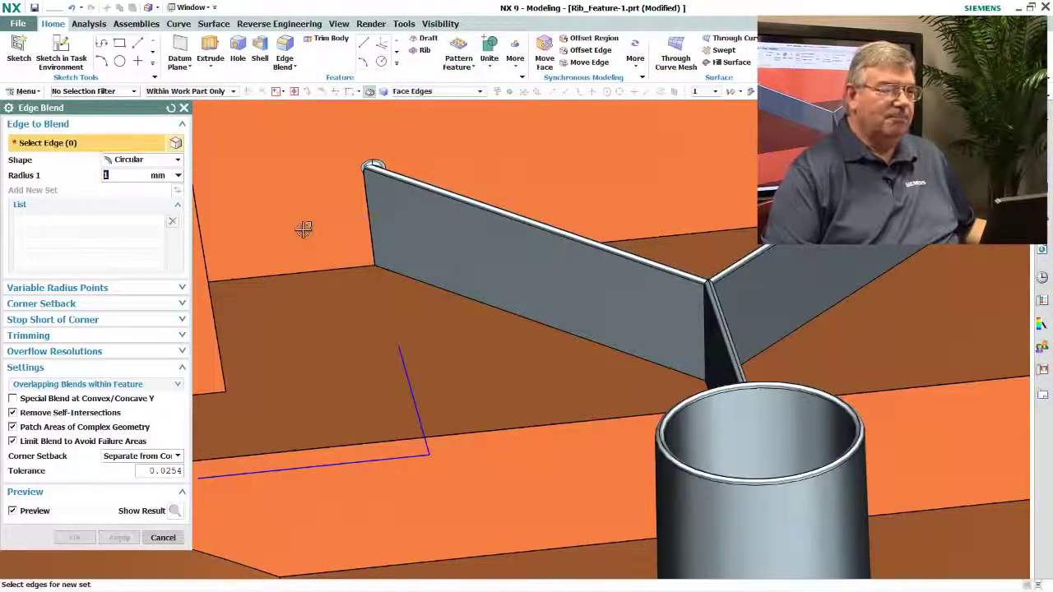
Step: Examine the blend where the rib end meets the shell wall, and undo the blend
scroll(301, 229, "down", 2)
scroll(357, 238, "up", 8)
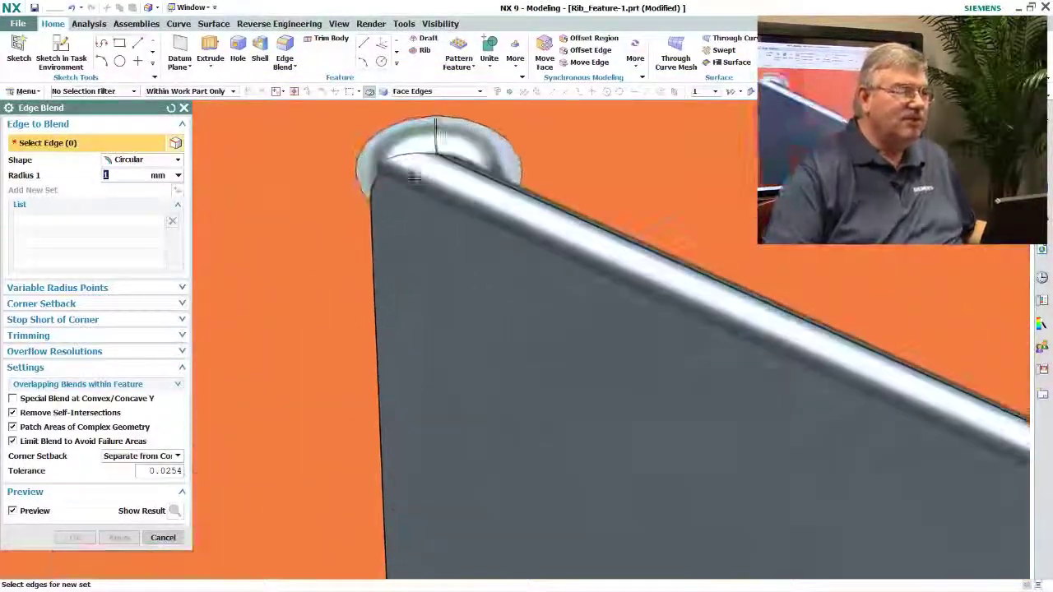
middle_click_drag(418, 167, 543, 235, "shift")
middle_click_drag(722, 281, 480, 296)
scroll(480, 296, "up", 5)
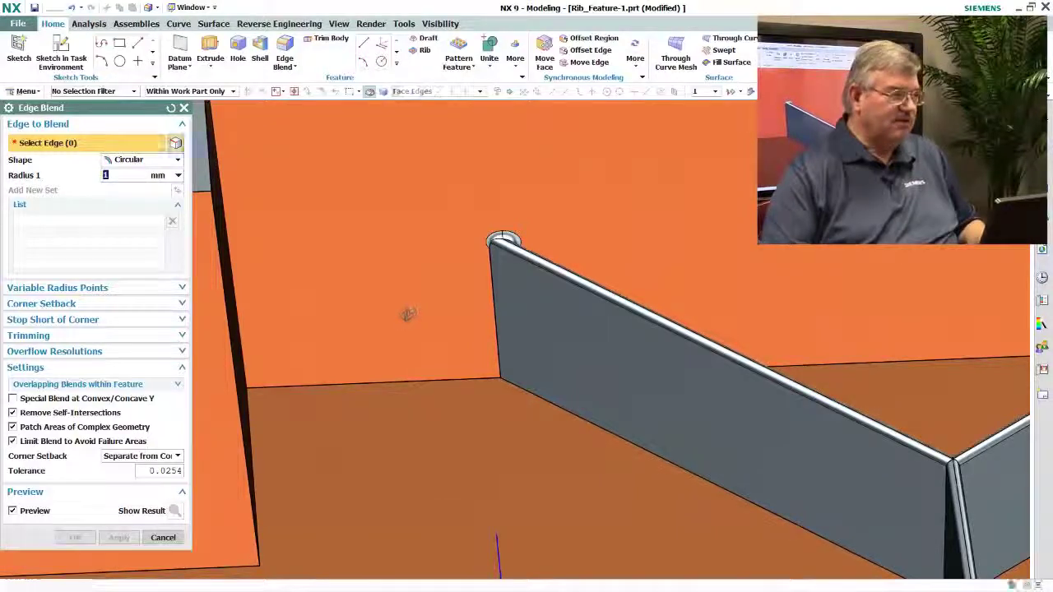
key("Escape")
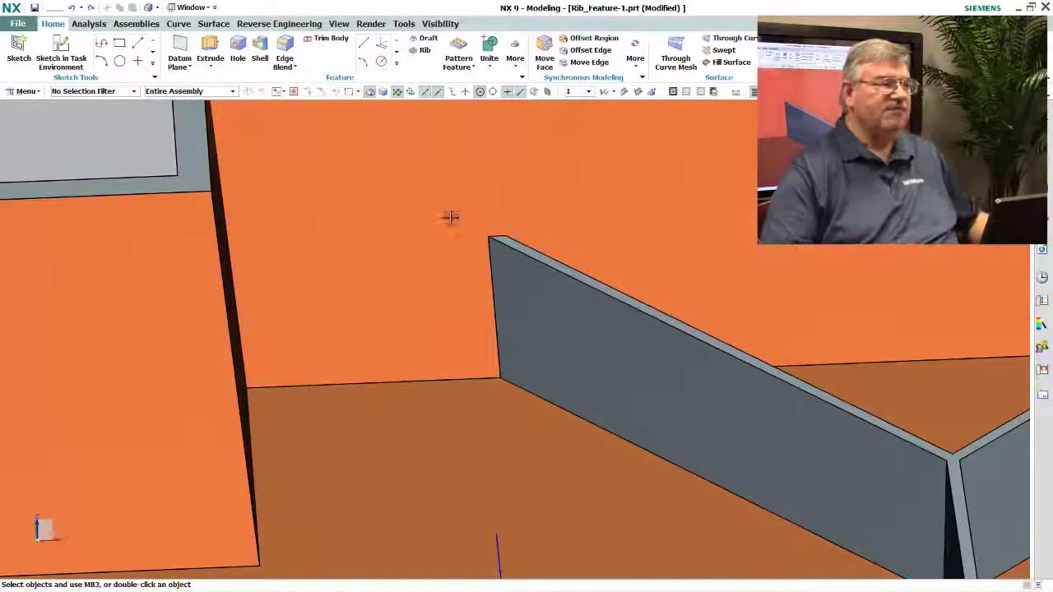
Step: Apply a 1 mm edge blend to the top of the rib network, picking its edges with the Rib Top Face Edges rule
left_click(285, 53)
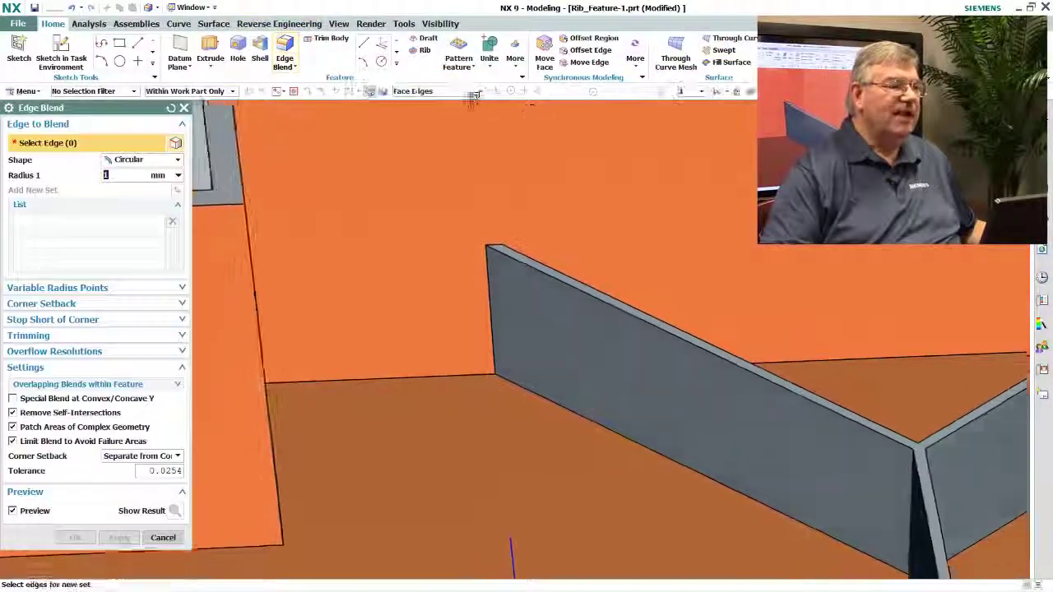
left_click(444, 93)
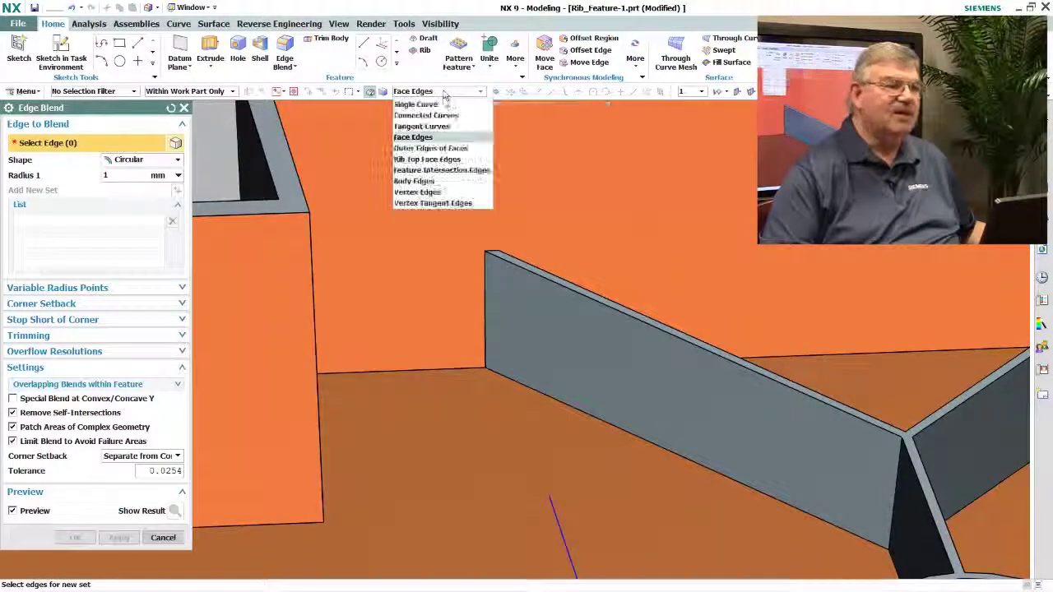
left_click(433, 161)
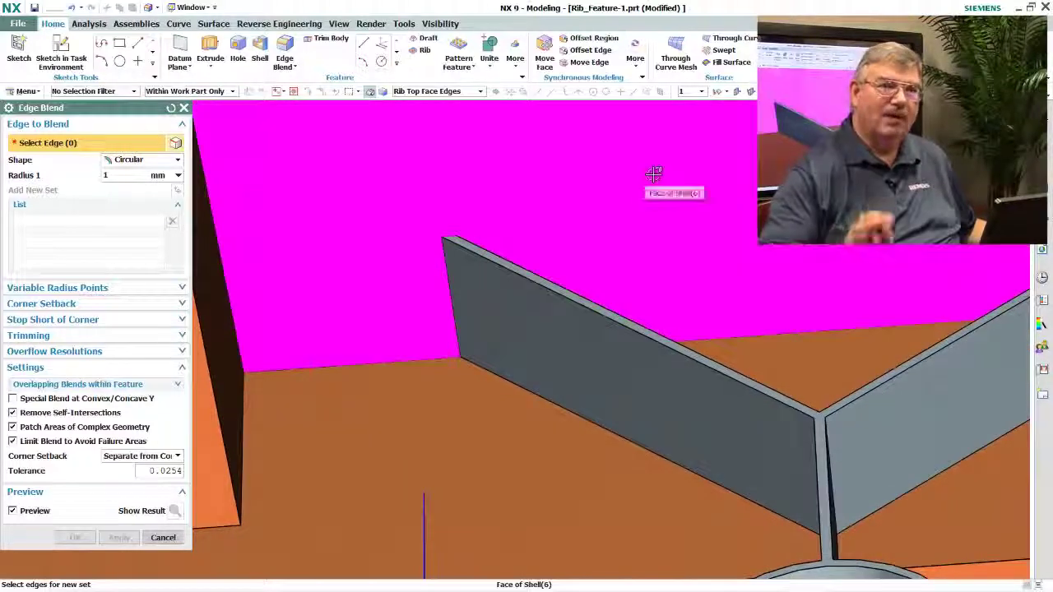
left_click(606, 311)
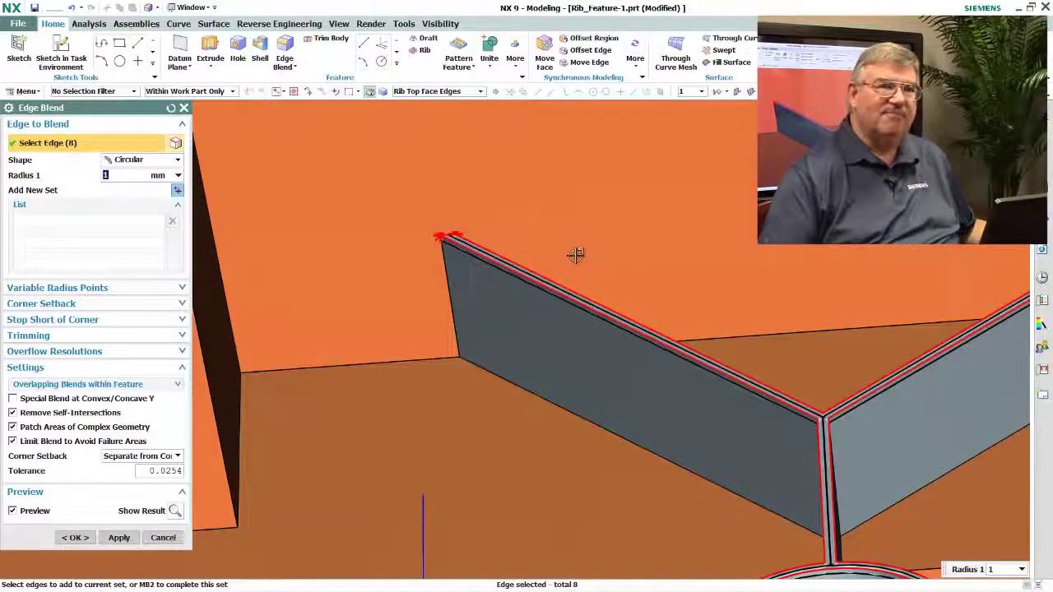
scroll(531, 254, "up", 3)
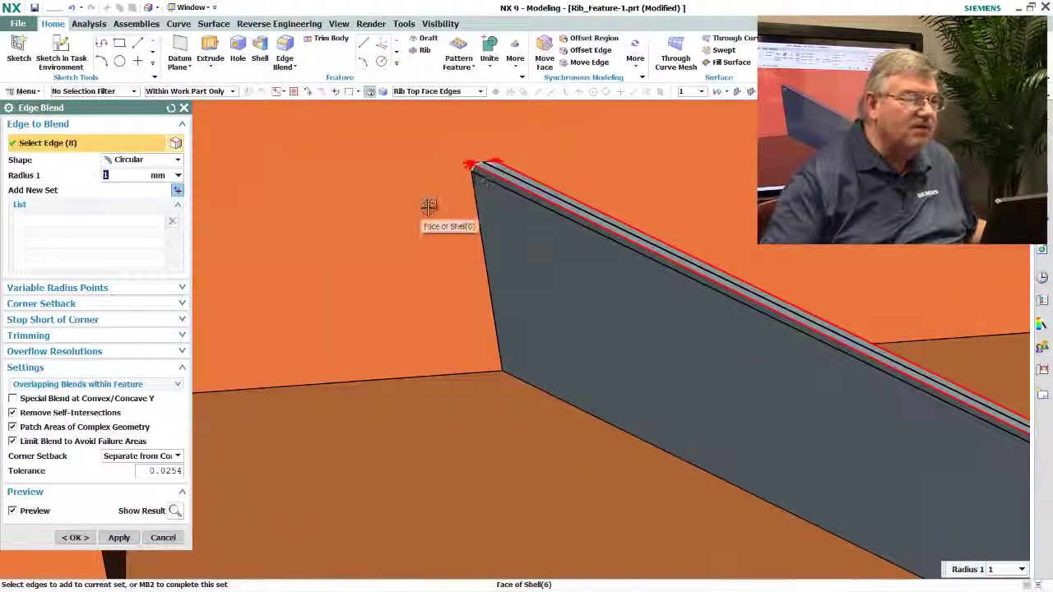
middle_click(428, 204)
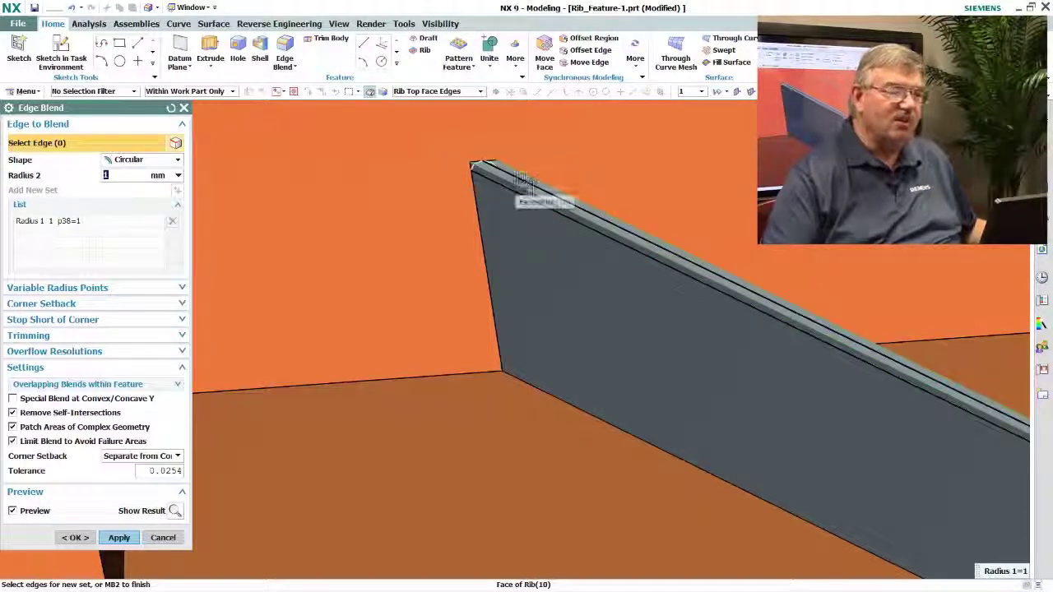
middle_click(408, 225)
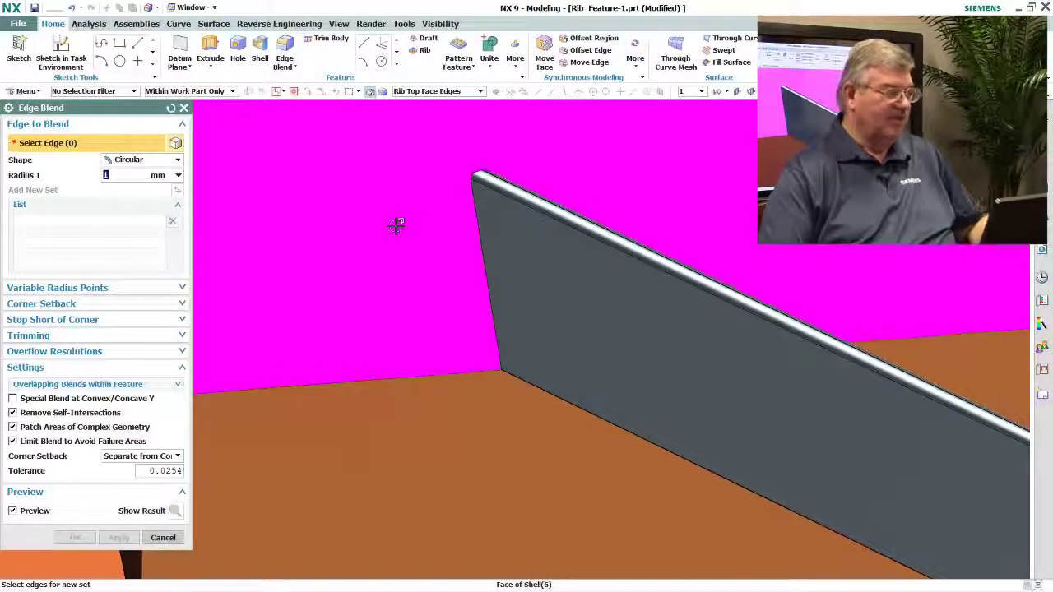
middle_click(395, 224)
Step: Examine the blended rib tops at the Y junction and around the round boss, and the part as a whole
middle_click_drag(571, 222, 623, 292)
scroll(587, 345, "up", 3)
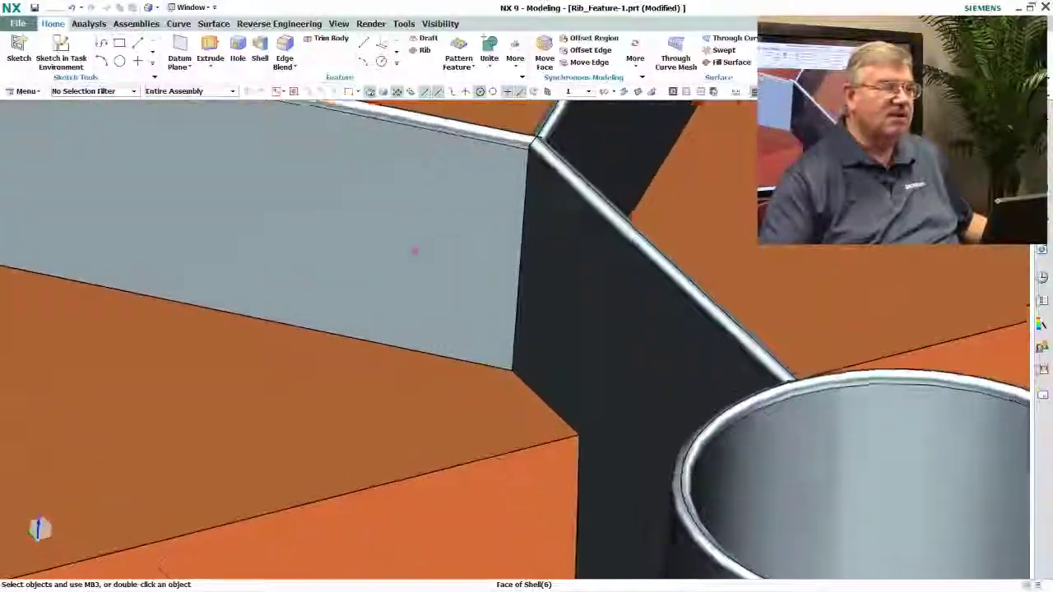
scroll(572, 191, "up", 2)
middle_click_drag(571, 191, 554, 193)
scroll(646, 338, "down", 3)
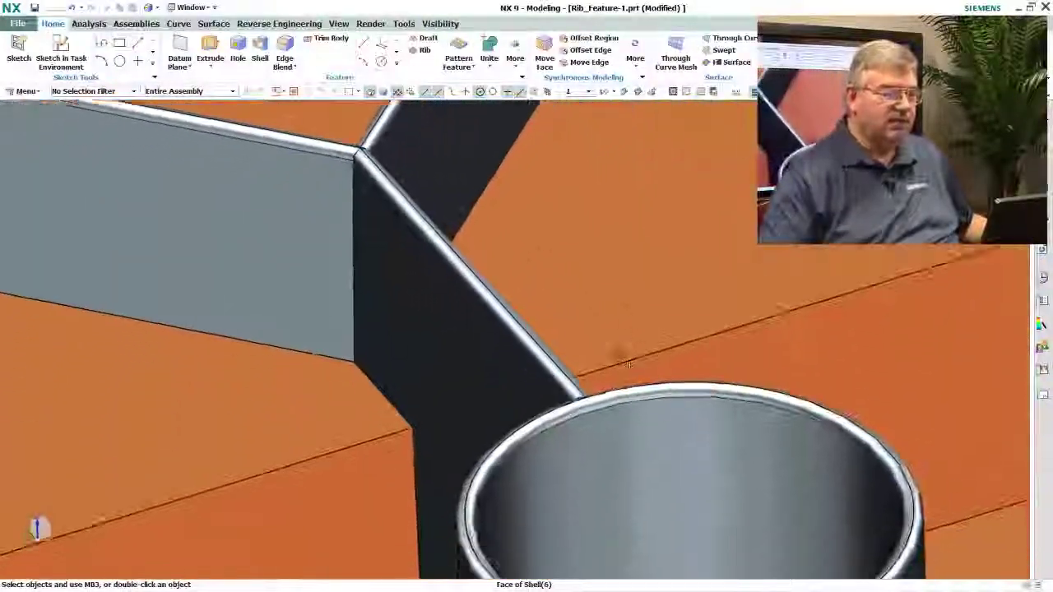
middle_click_drag(623, 360, 679, 275)
scroll(659, 335, "down", 6)
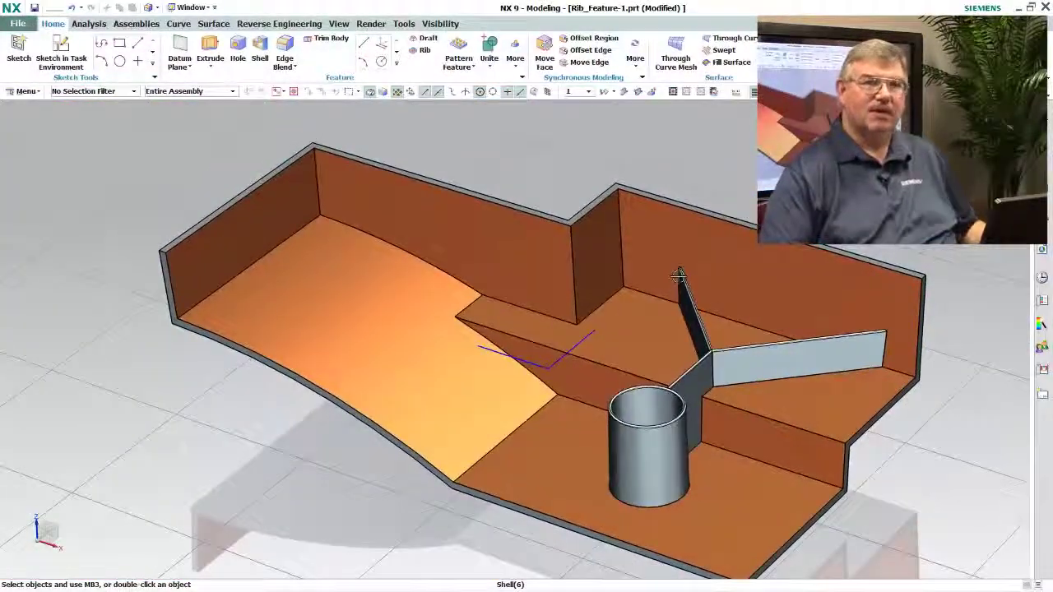